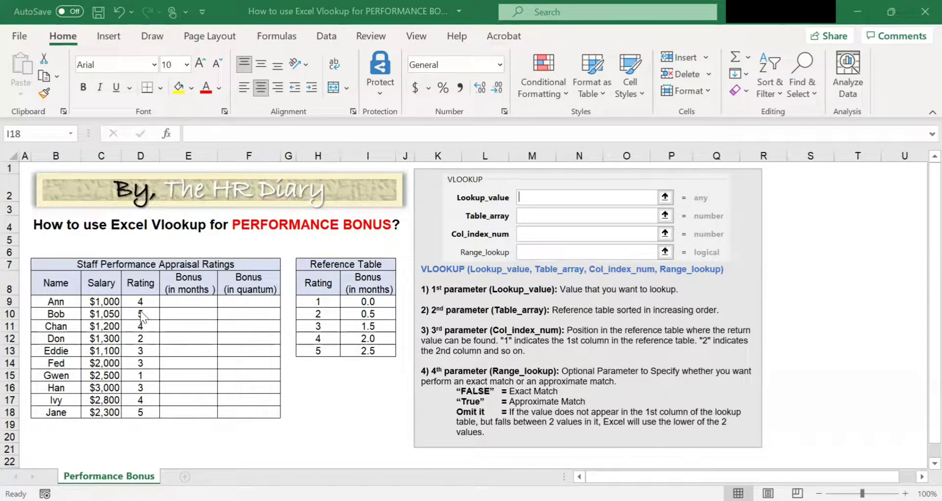
- Begin =VLOOKUP(D9, in cell E9, using Ann's rating as the lookup value
{"action": "left_click", "coordinate": [188, 300]}
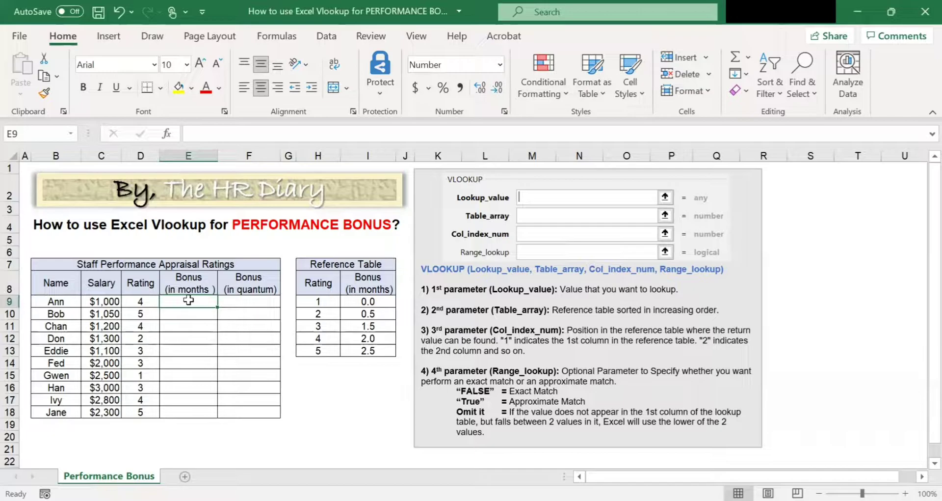
{"action": "type", "text": "="}
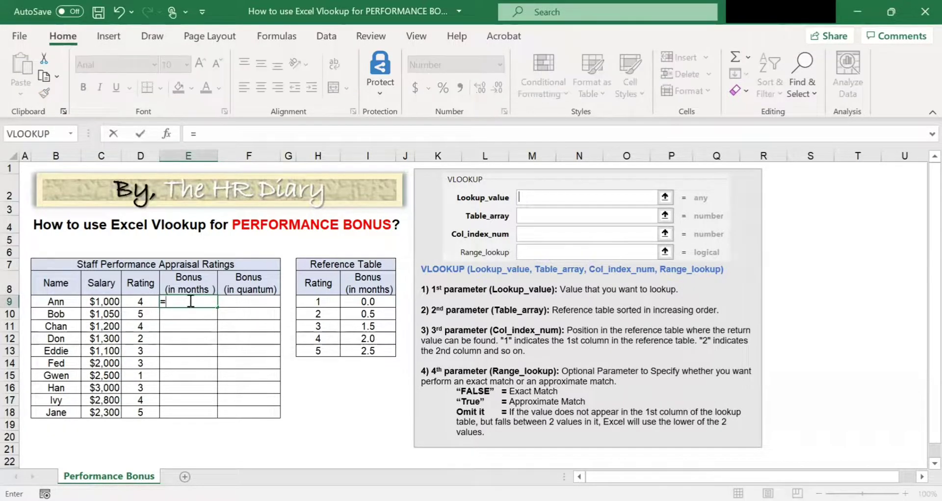
{"action": "type", "text": "vl"}
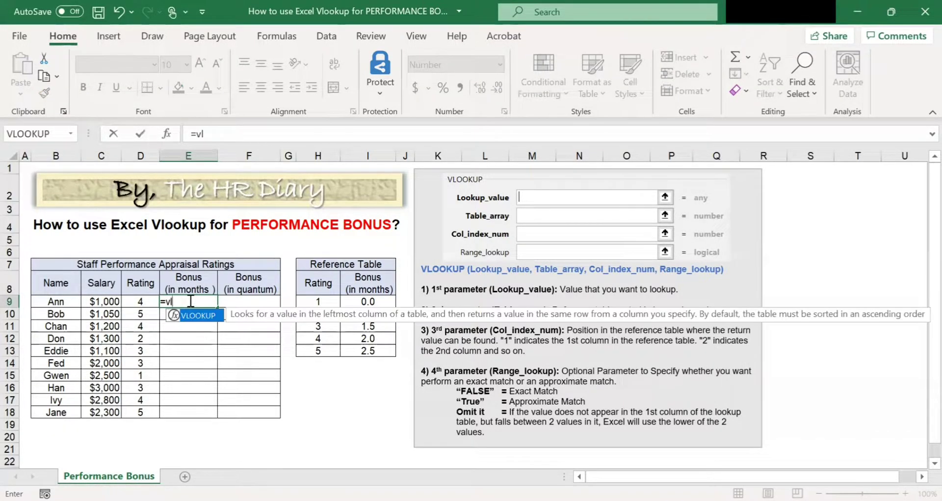
{"action": "type", "text": "oo"}
{"action": "type", "text": "ku"}
{"action": "type", "text": "p"}
{"action": "type", "text": "("}
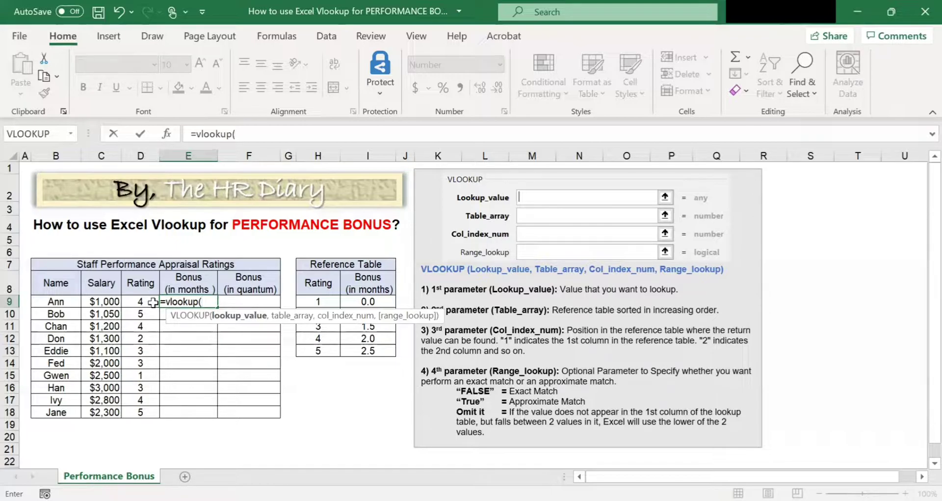
{"action": "type", "text": "D9"}
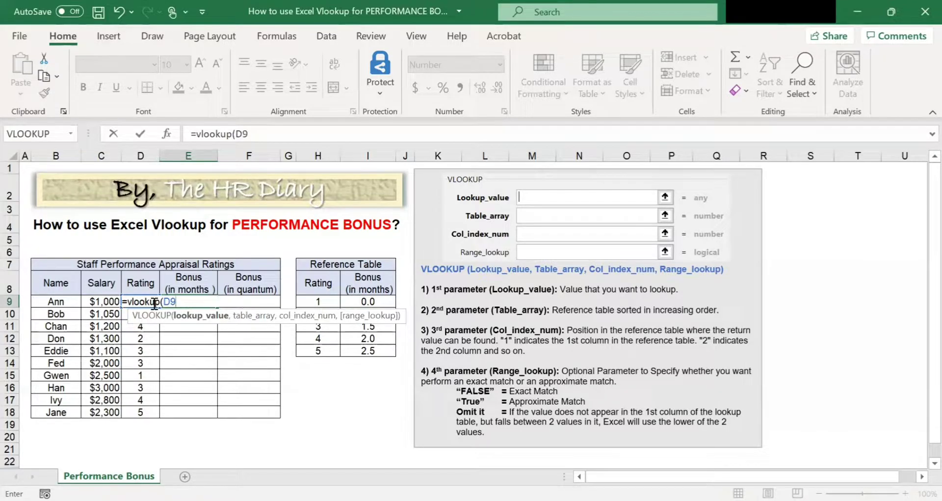
{"action": "type", "text": ","}
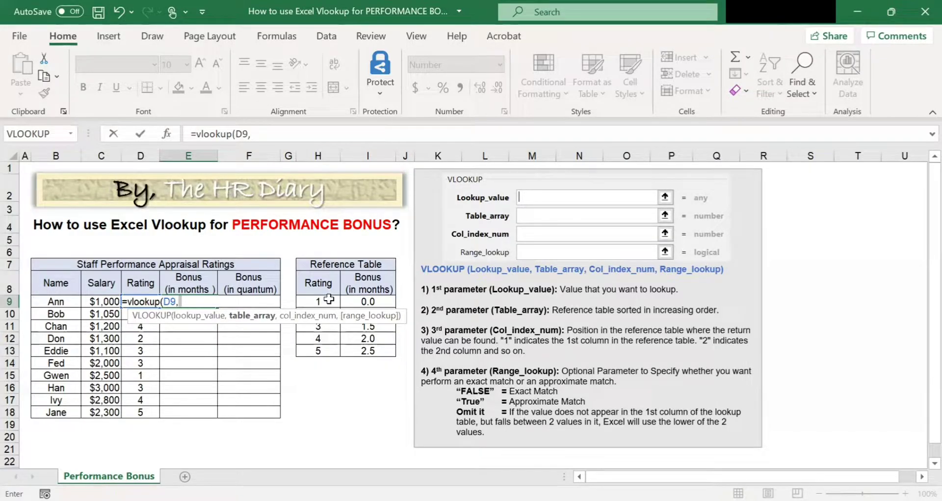
- Select the reference table H9:I13 as the VLOOKUP table array
{"action": "left_click", "coordinate": [327, 303]}
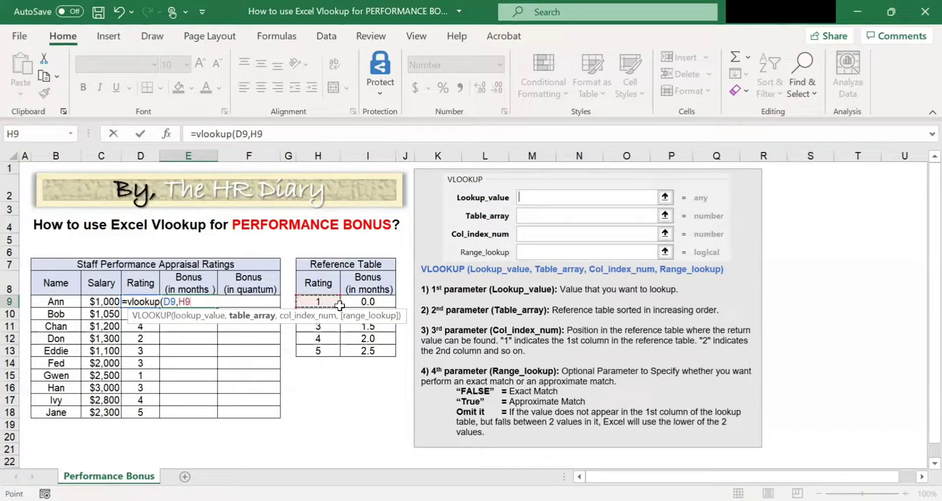
{"action": "left_click_drag", "start_coordinate": [375, 351], "coordinate": [374, 352]}
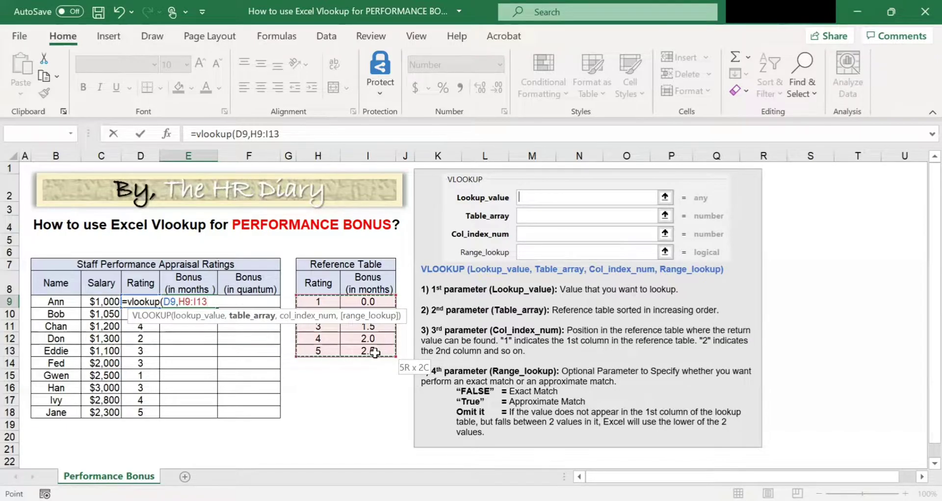
{"action": "left_click_drag", "start_coordinate": [375, 352], "coordinate": [375, 352]}
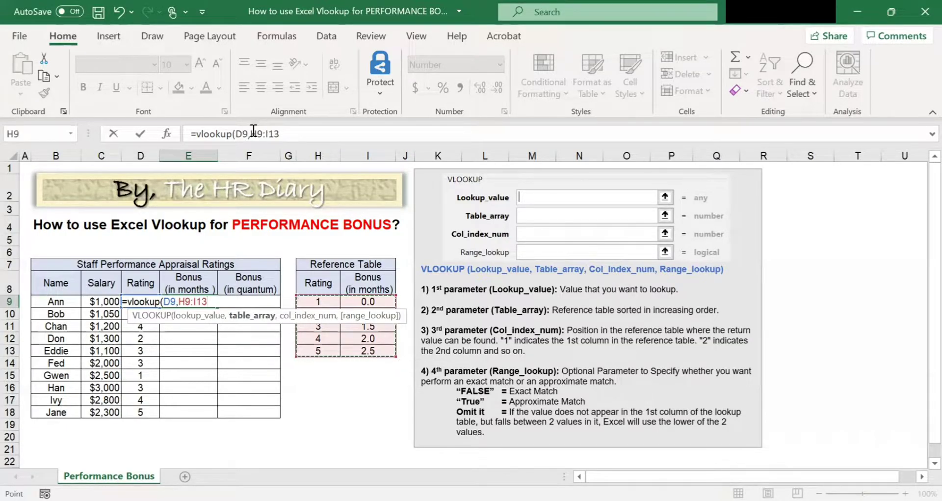
- Make the table array absolute as $H$9:$I$13 and add the following comma
{"action": "left_click", "coordinate": [254, 131]}
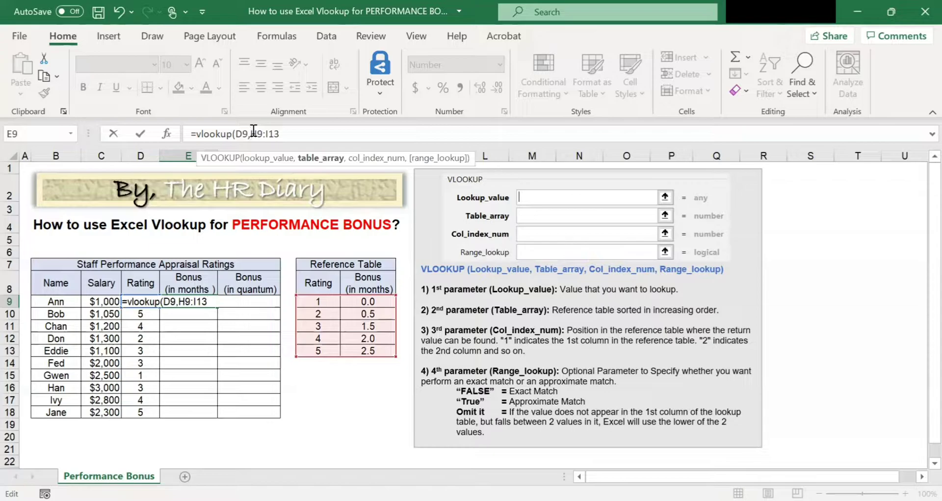
{"action": "type", "text": "$H"}
{"action": "type", "text": "$"}
{"action": "left_click", "coordinate": [306, 134]}
{"action": "key", "text": "F4"}
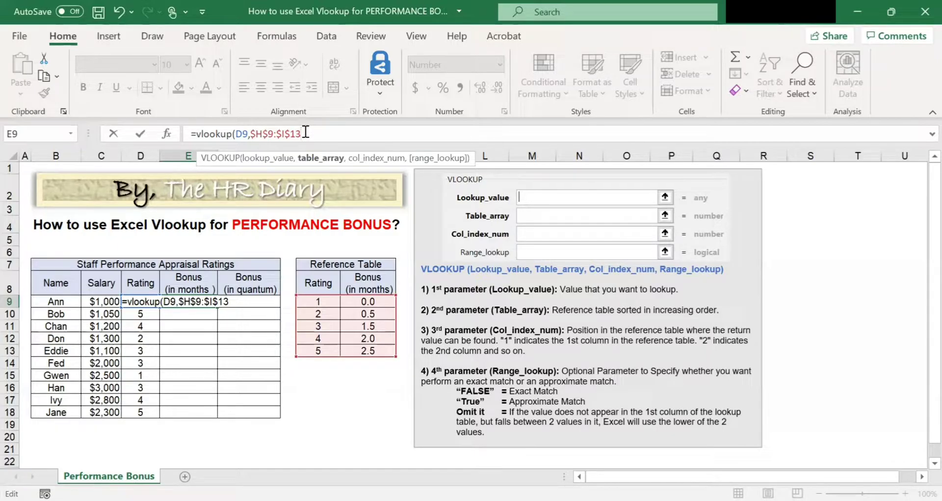
{"action": "type", "text": ","}
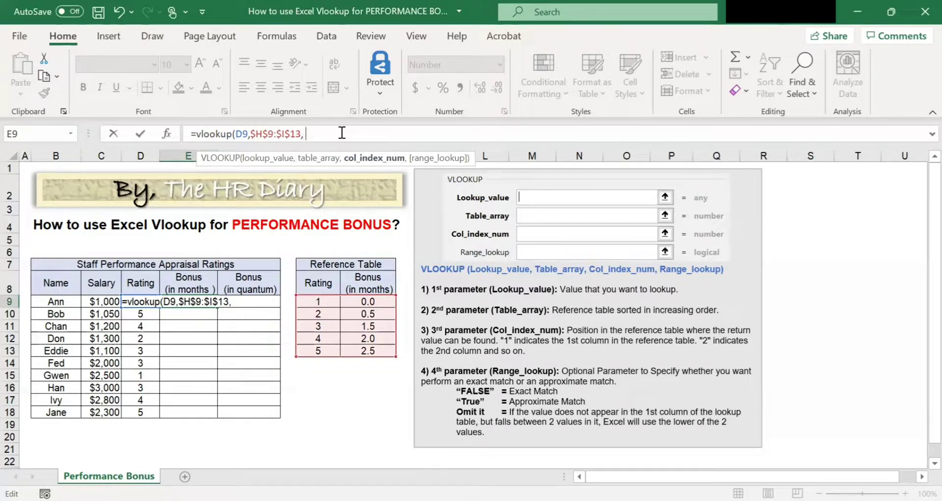
- Enter 2 as the column index, replacing a mistyped 1
{"action": "type", "text": "1"}
{"action": "key", "text": "BackSpace"}
{"action": "type", "text": "2"}
- Finish the lookup with FALSE for exact match and confirm, so E9 shows 2.0
{"action": "type", "text": ","}
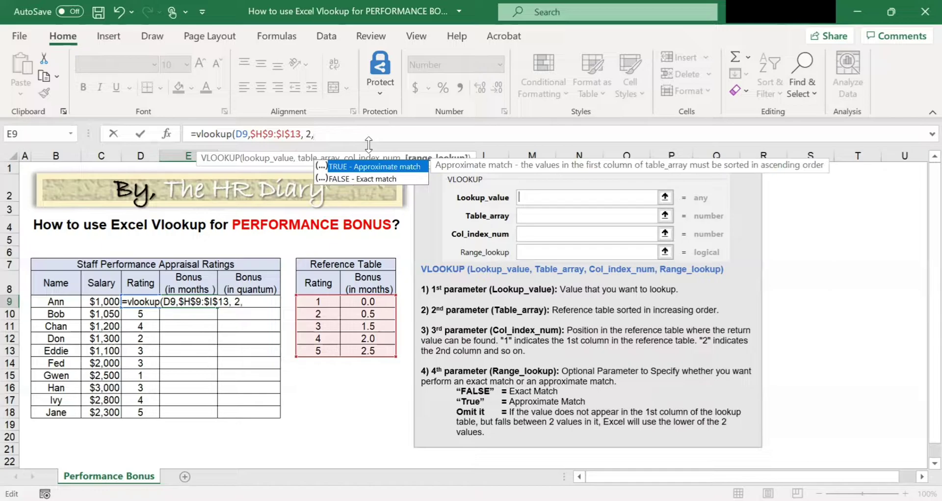
{"action": "key", "text": "Escape"}
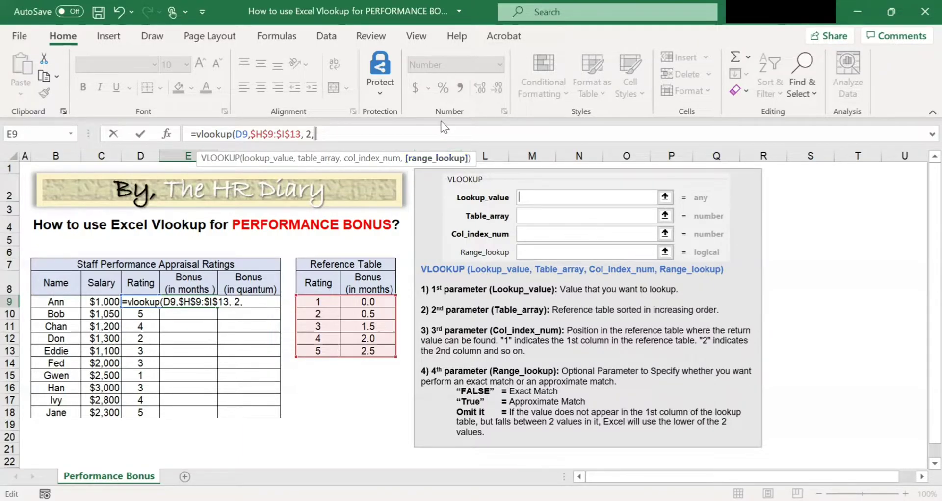
{"action": "type", "text": " tru"}
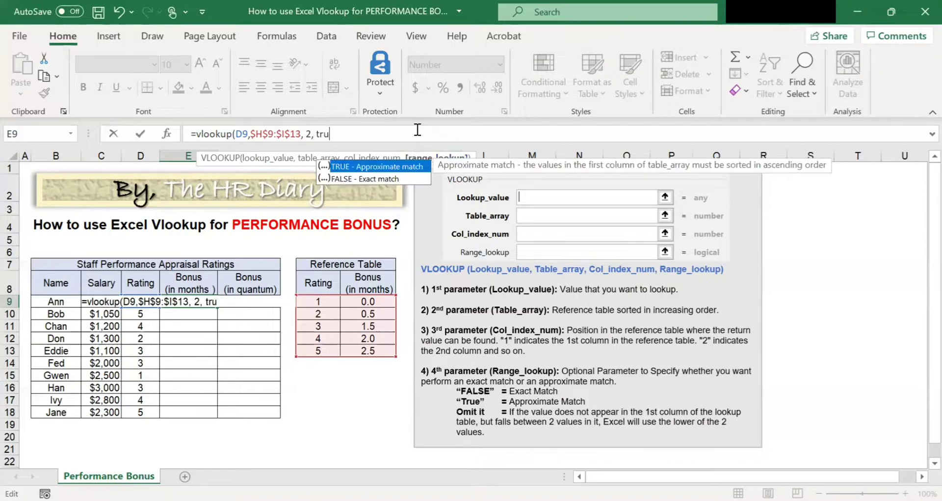
{"action": "type", "text": "e"}
{"action": "left_click", "coordinate": [349, 128]}
{"action": "key", "text": "BackSpace"}
{"action": "key", "text": "BackSpace"}
{"action": "key", "text": "BackSpace"}
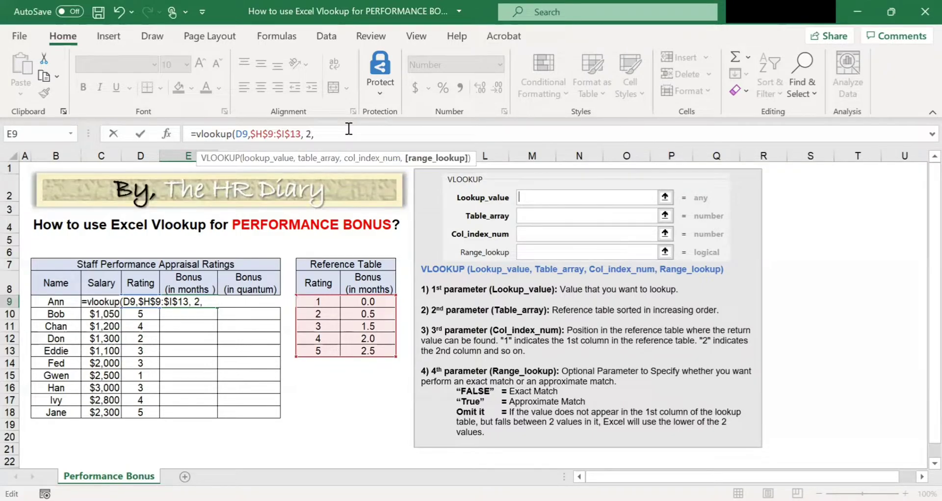
{"action": "type", "text": " falsr"}
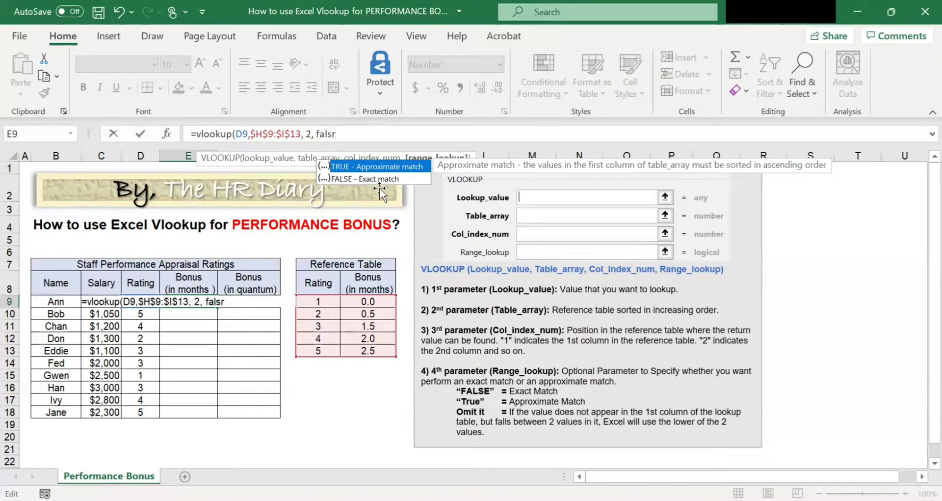
{"action": "key", "text": "BackSpace"}
{"action": "type", "text": "e"}
{"action": "type", "text": ")"}
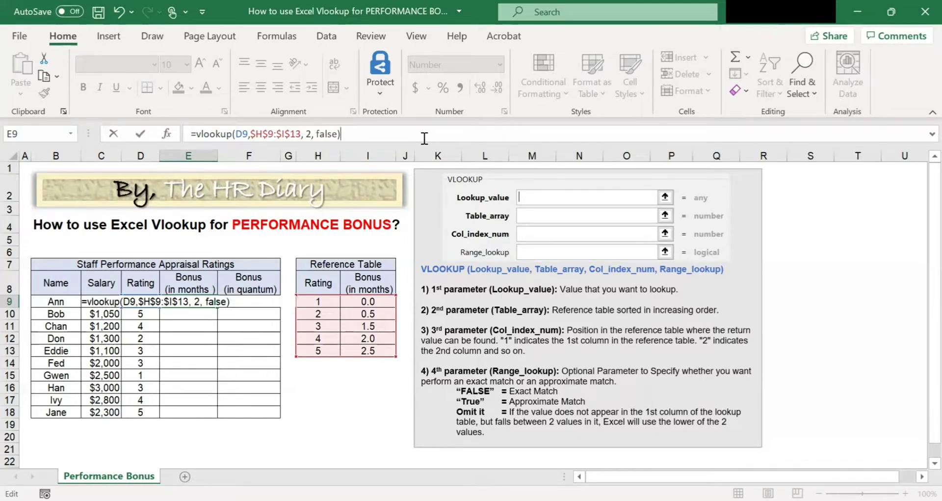
{"action": "key", "text": "Return"}
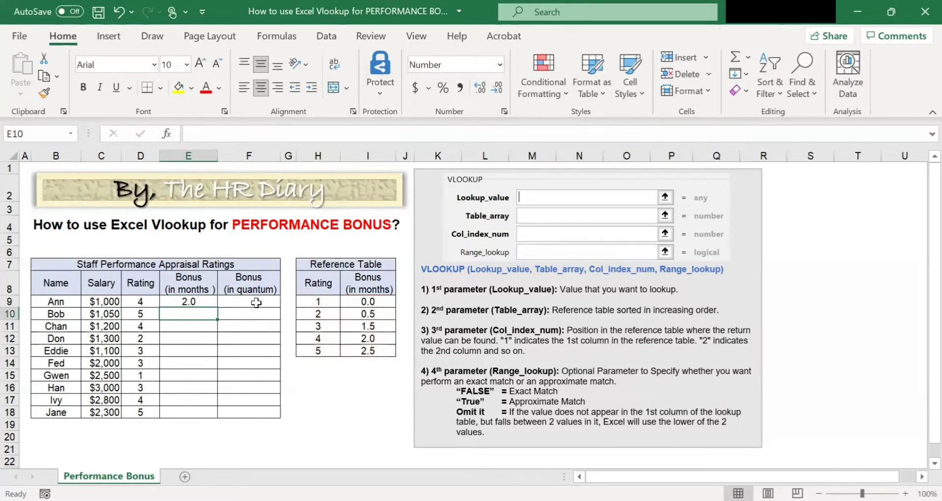
- Trace Ann's rating 4 to 2.0 months, then fill E9's formula down to E18
{"action": "left_click", "coordinate": [202, 302]}
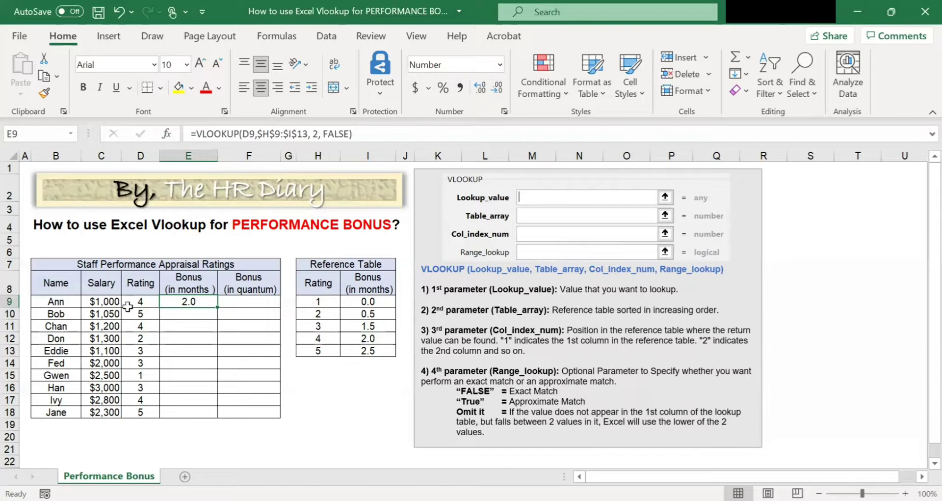
{"action": "left_click", "coordinate": [150, 305]}
{"action": "left_click", "coordinate": [187, 303]}
{"action": "left_click", "coordinate": [333, 341]}
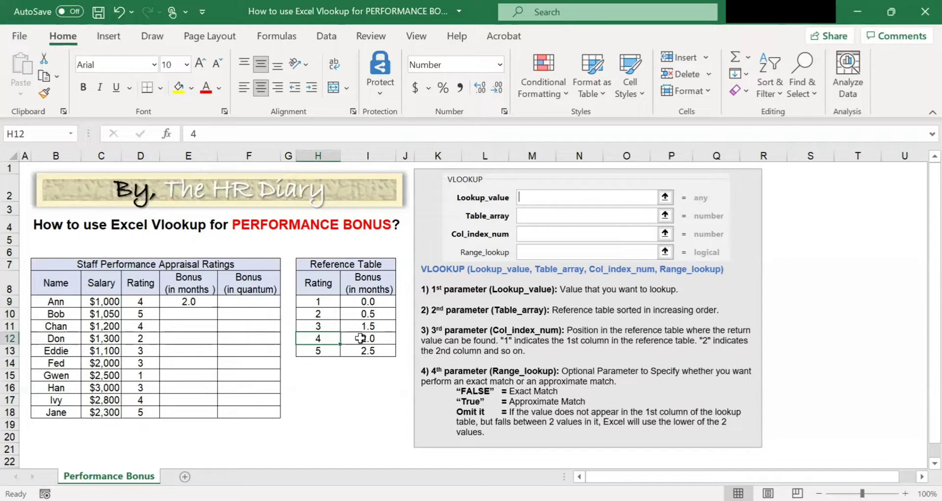
{"action": "left_click", "coordinate": [361, 338]}
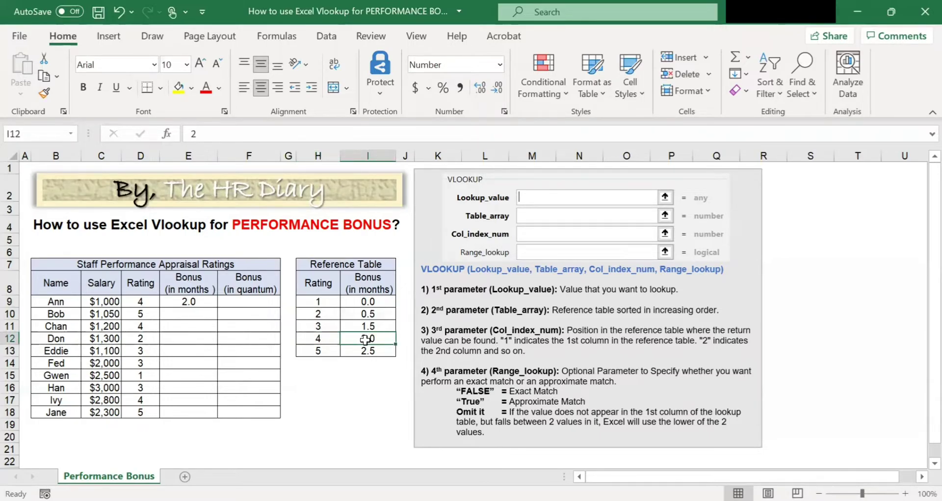
{"action": "left_click", "coordinate": [172, 301]}
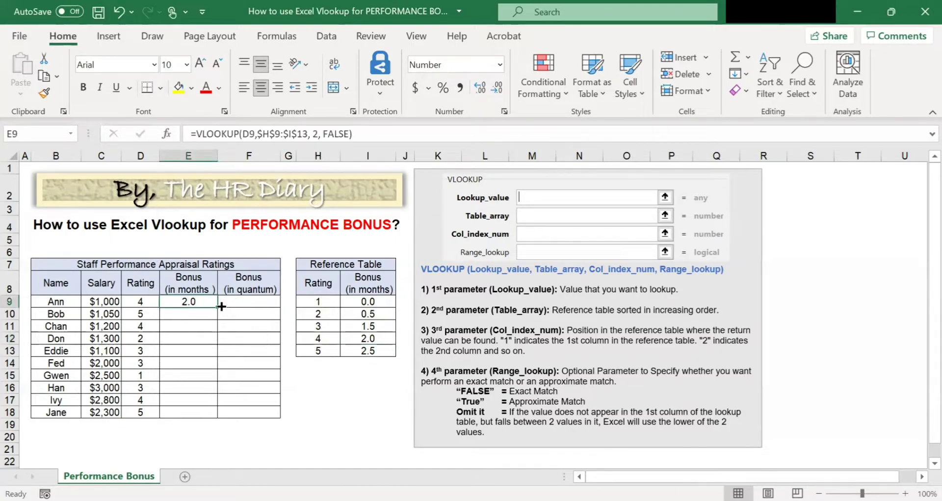
{"action": "left_click_drag", "start_coordinate": [215, 306], "coordinate": [213, 414]}
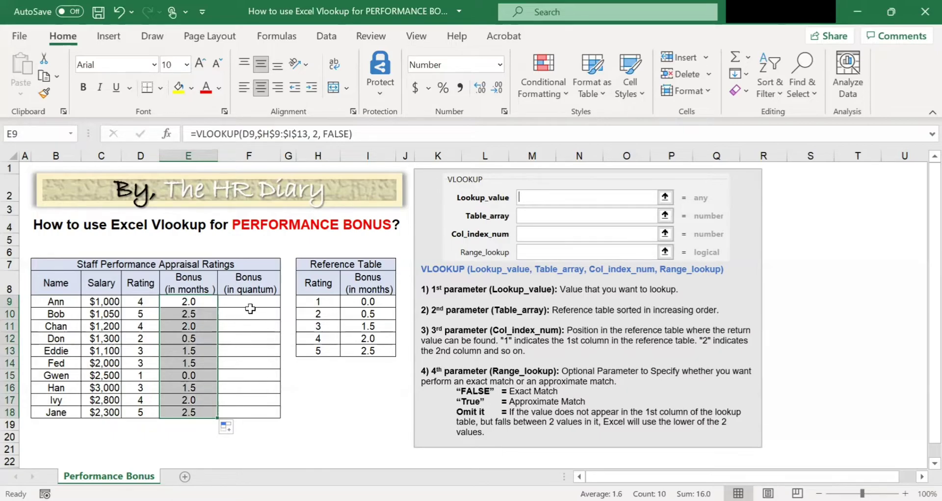
- Enter =C9*E9 in F9 so Ann's bonus in quantum shows $2,000
{"action": "left_click", "coordinate": [267, 290]}
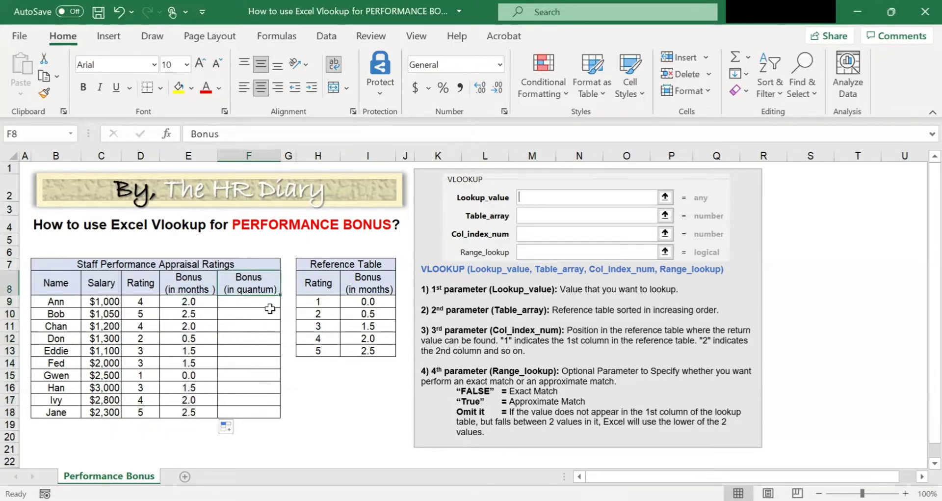
{"action": "left_click", "coordinate": [271, 299]}
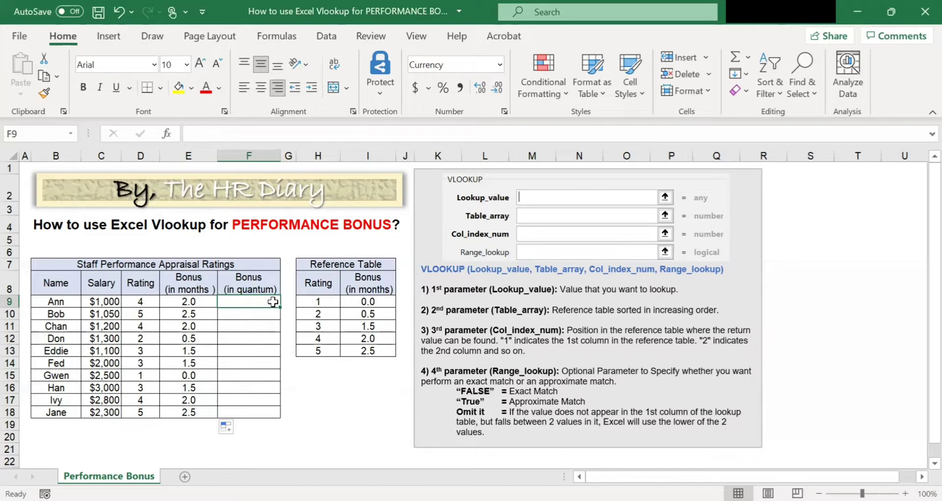
{"action": "type", "text": "="}
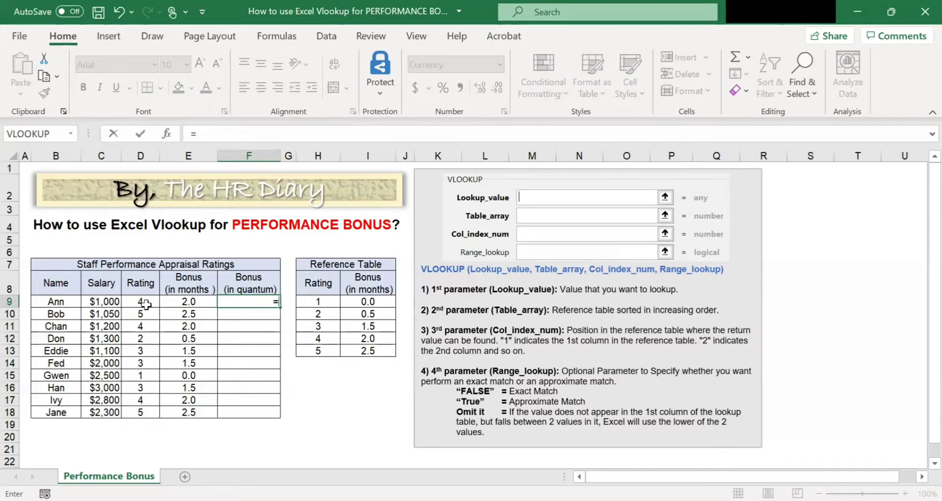
{"action": "left_click", "coordinate": [116, 300]}
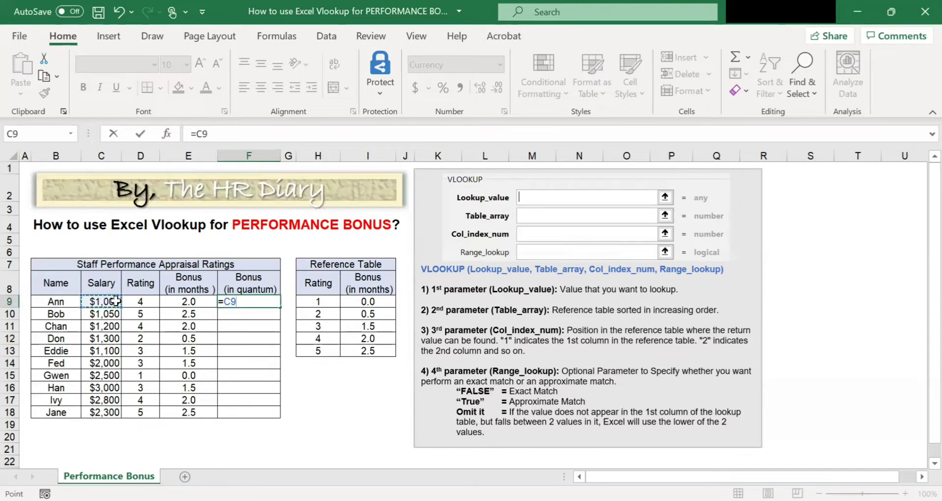
{"action": "type", "text": "*"}
{"action": "left_click", "coordinate": [193, 301]}
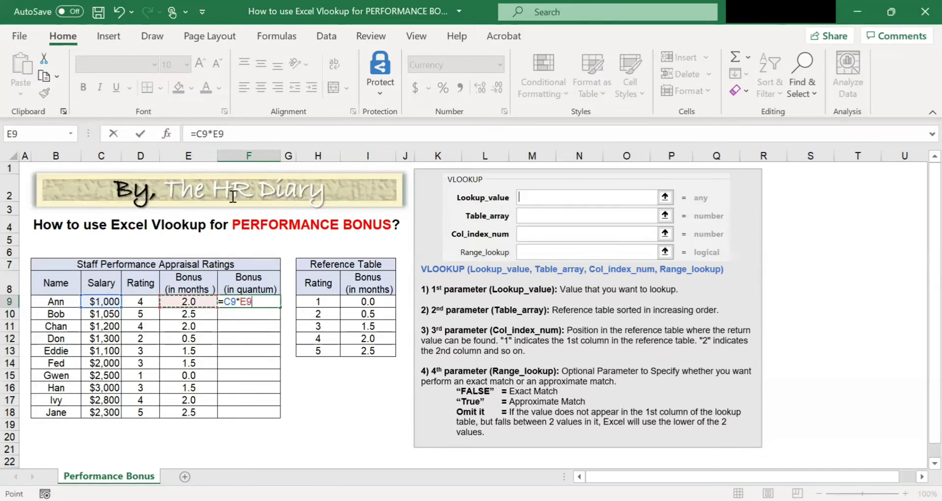
{"action": "key", "text": "Return"}
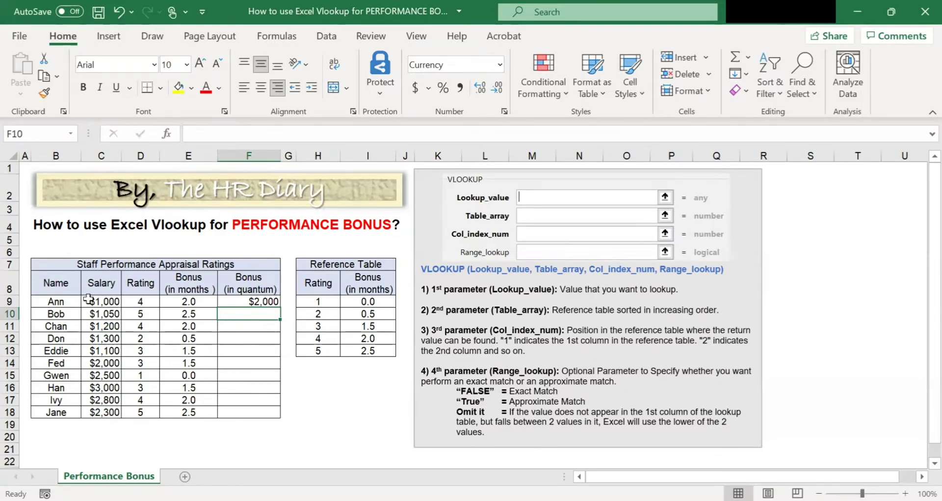
- Review Ann's row, then fill F9's formula down to F18, ending at $5,750
{"action": "left_click", "coordinate": [103, 301]}
{"action": "left_click", "coordinate": [149, 301]}
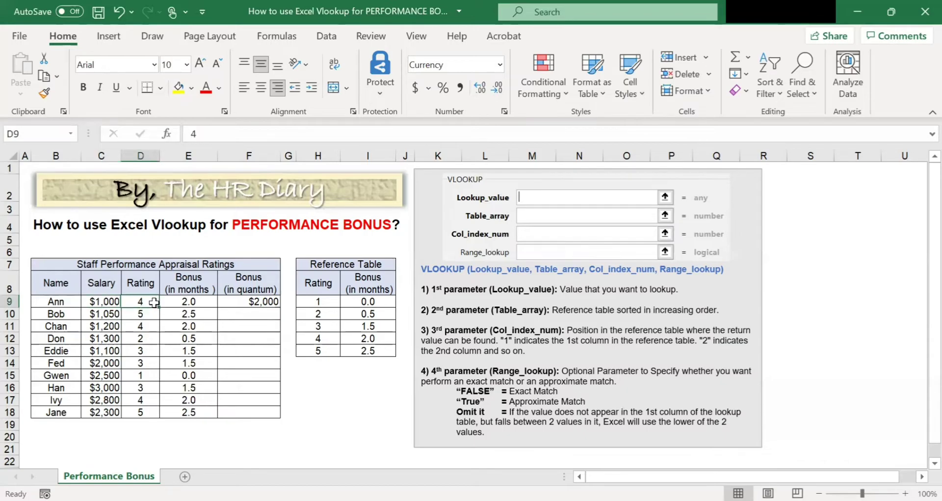
{"action": "left_click", "coordinate": [191, 304]}
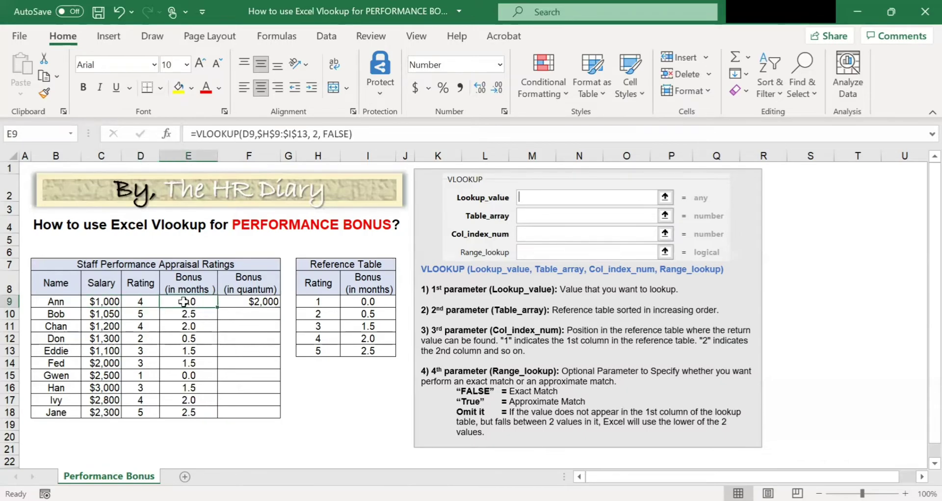
{"action": "left_click", "coordinate": [269, 304]}
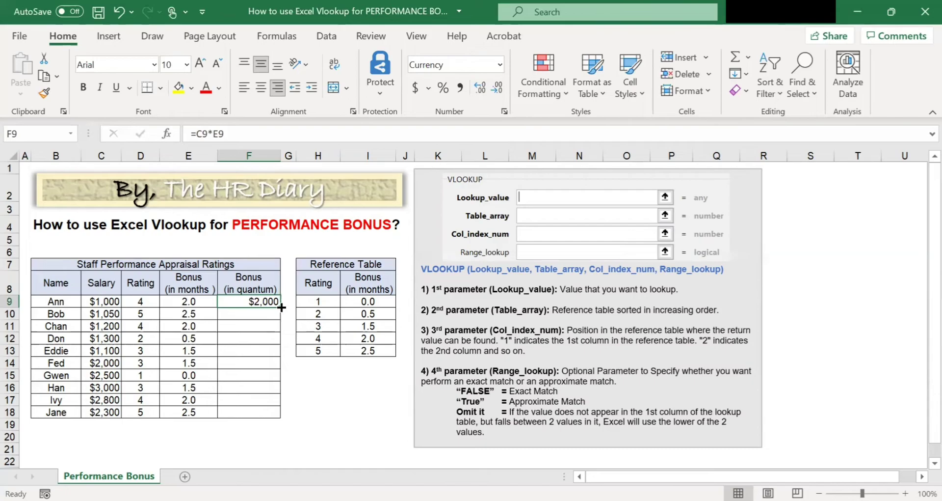
{"action": "left_click_drag", "start_coordinate": [281, 307], "coordinate": [272, 412]}
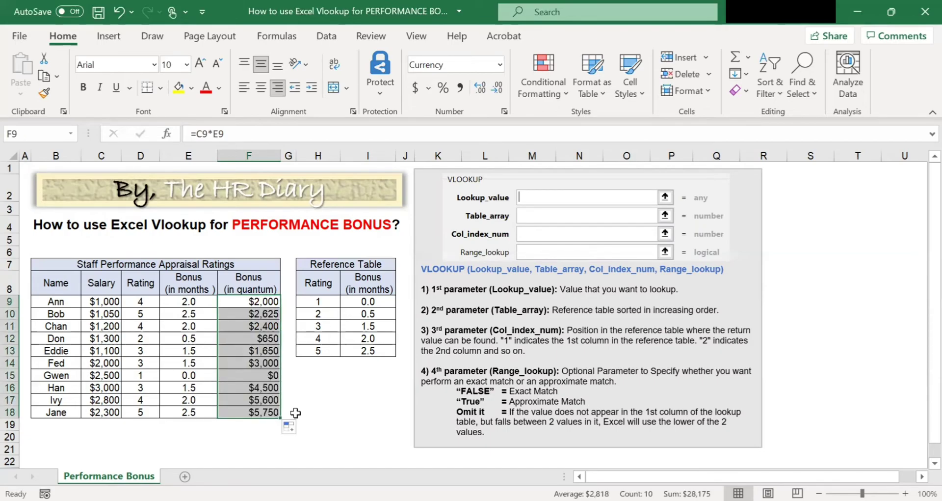
{"action": "left_click", "coordinate": [304, 412]}
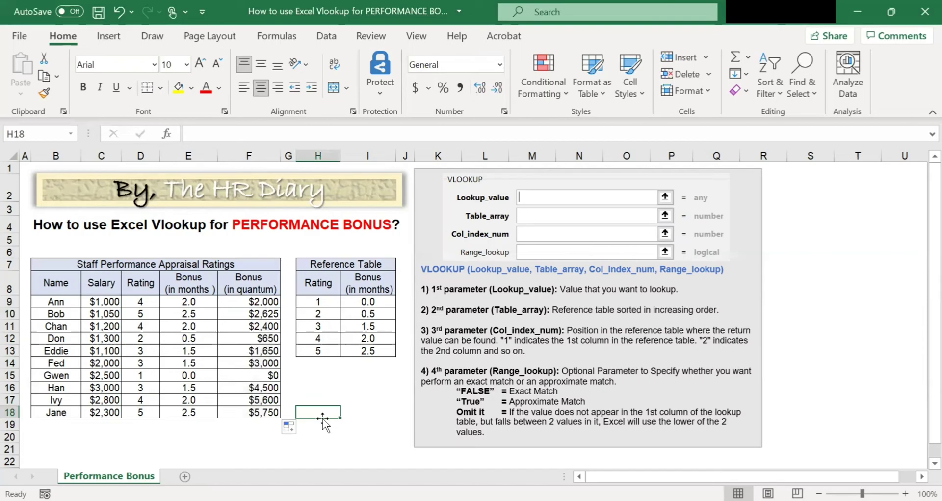